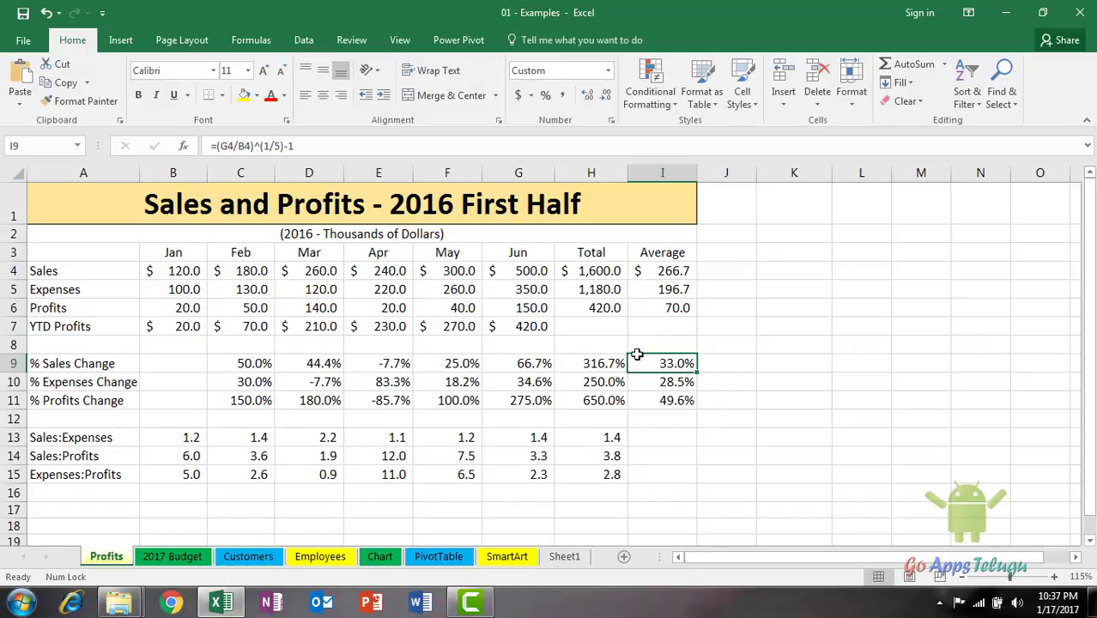
After checking cells H7 and J6, make row 4 taller at 27.00 points.
{"action": "left_click", "coordinate": [587, 328]}
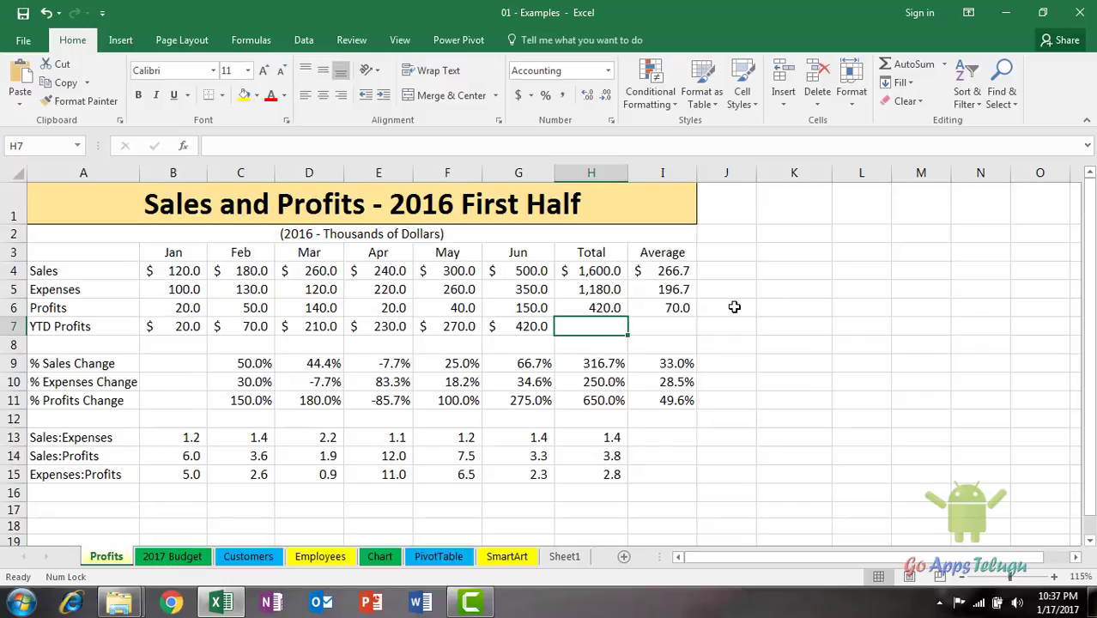
{"action": "left_click", "coordinate": [734, 306]}
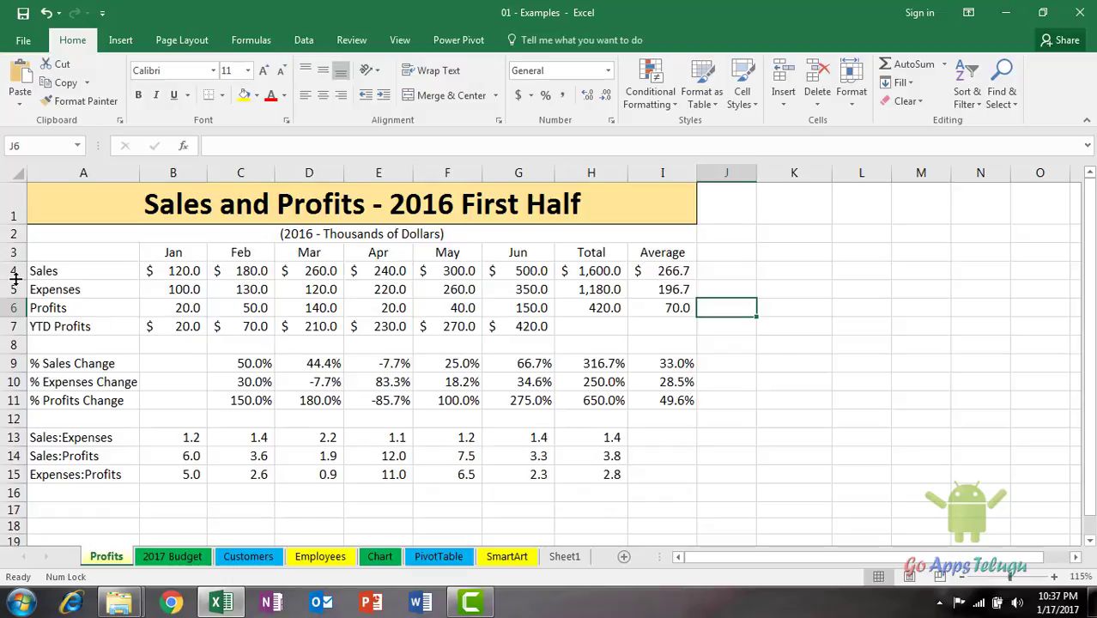
{"action": "mouse_move", "coordinate": [15, 280]}
{"action": "left_mouse_down"}
{"action": "mouse_move", "coordinate": [14, 308]}
{"action": "mouse_move", "coordinate": [13, 285]}
{"action": "left_mouse_up"}
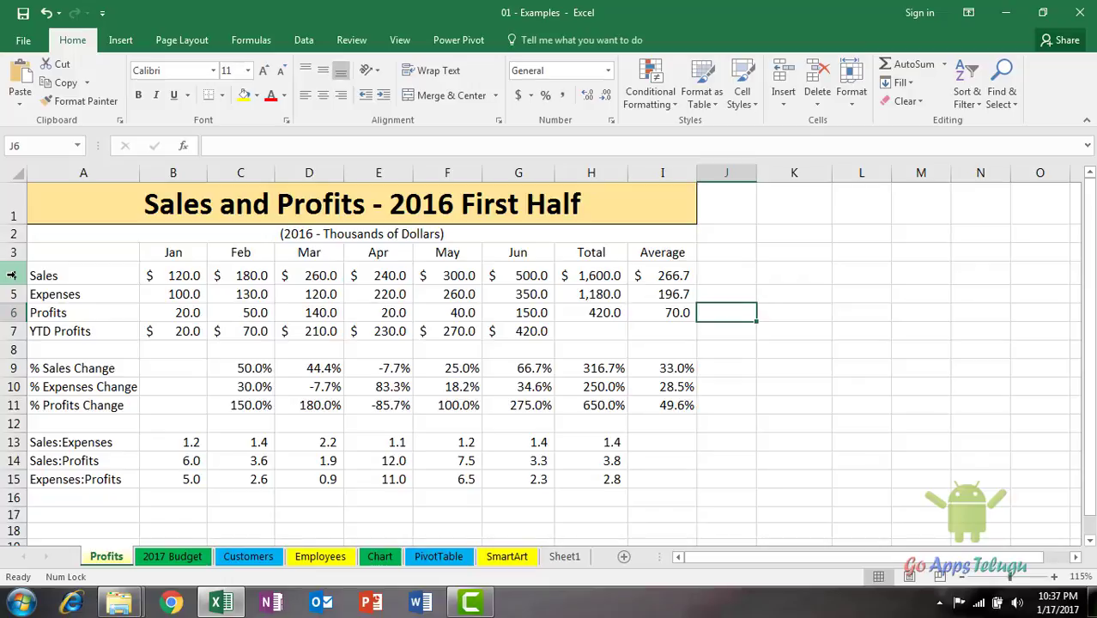
{"action": "left_click", "coordinate": [13, 275]}
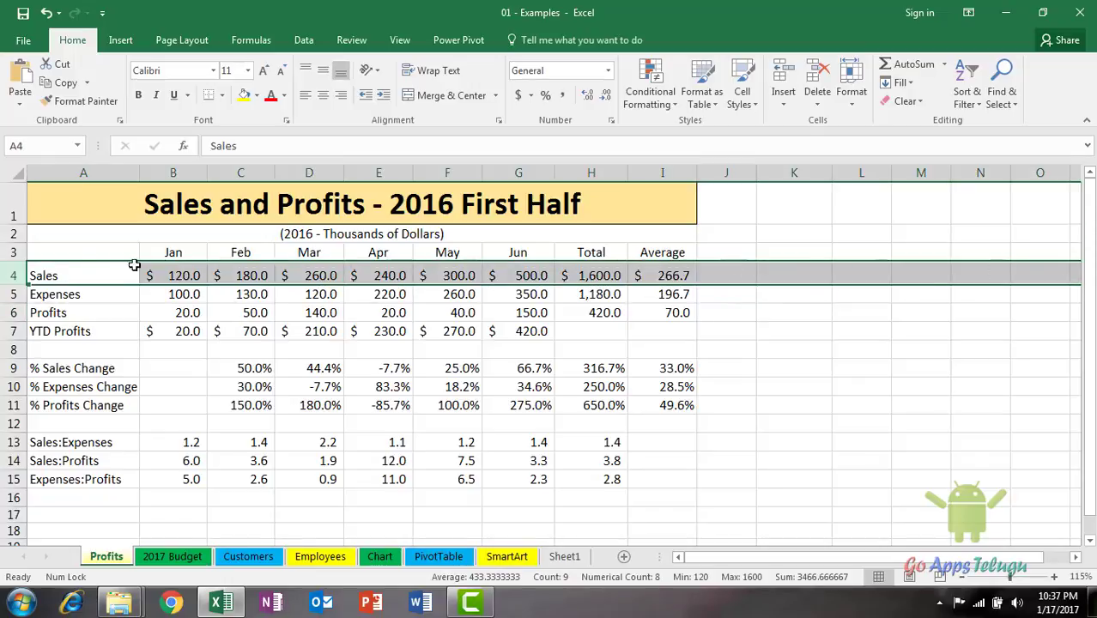
{"action": "left_click", "coordinate": [39, 254]}
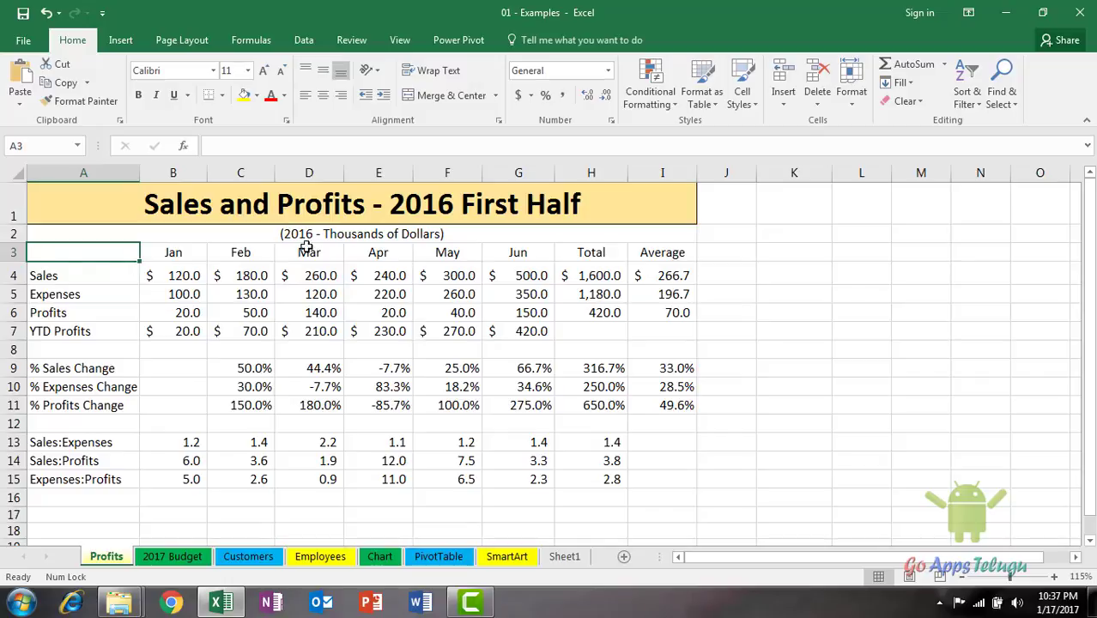
Narrow column D to a width of 10.00.
{"action": "left_click", "coordinate": [304, 173]}
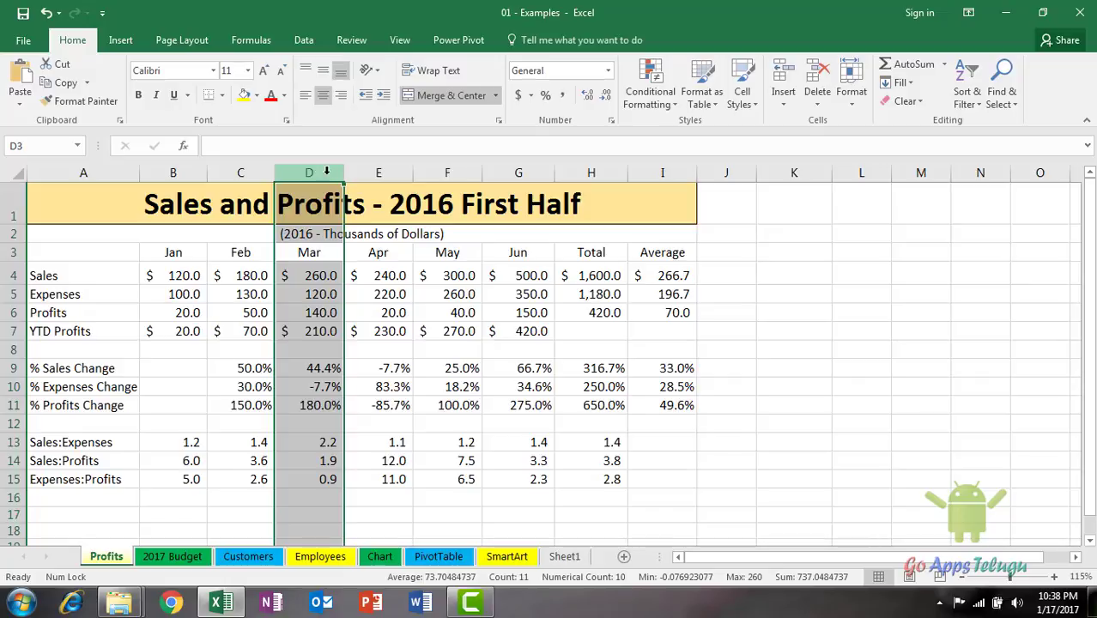
{"action": "left_click", "coordinate": [366, 220]}
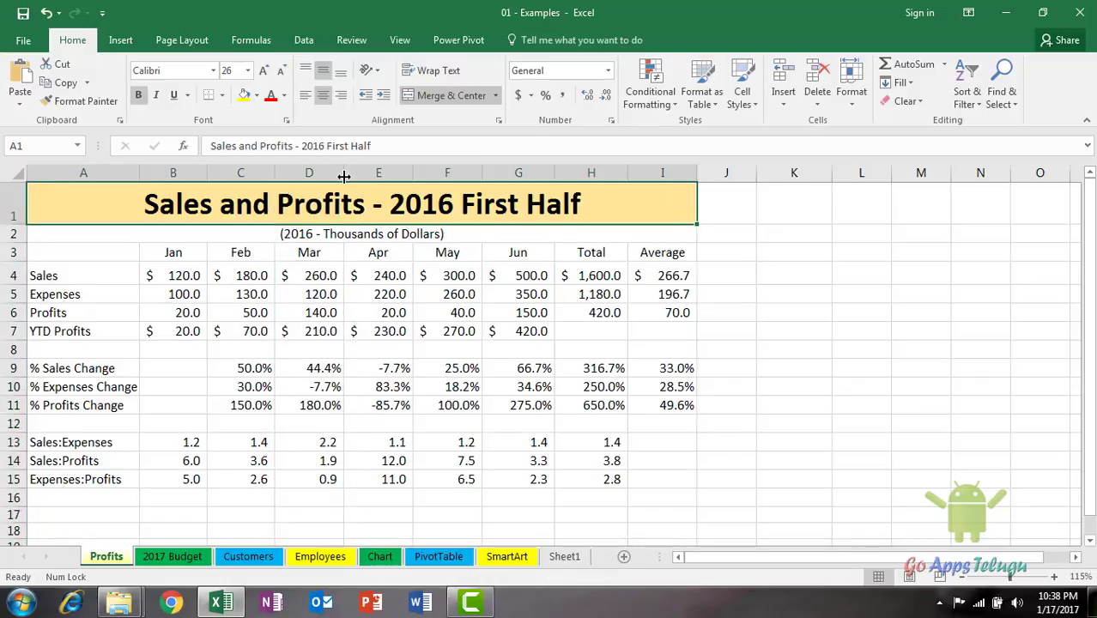
{"action": "mouse_move", "coordinate": [344, 172]}
{"action": "left_mouse_down"}
{"action": "mouse_move", "coordinate": [383, 172]}
{"action": "mouse_move", "coordinate": [339, 173]}
{"action": "left_mouse_up"}
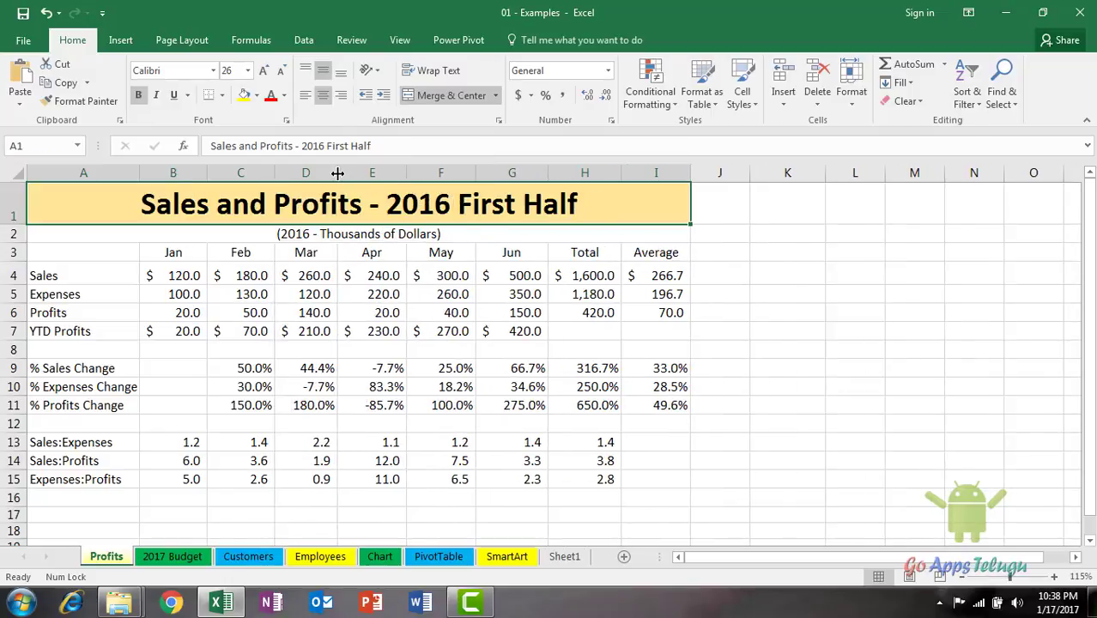
{"action": "left_click", "coordinate": [318, 423]}
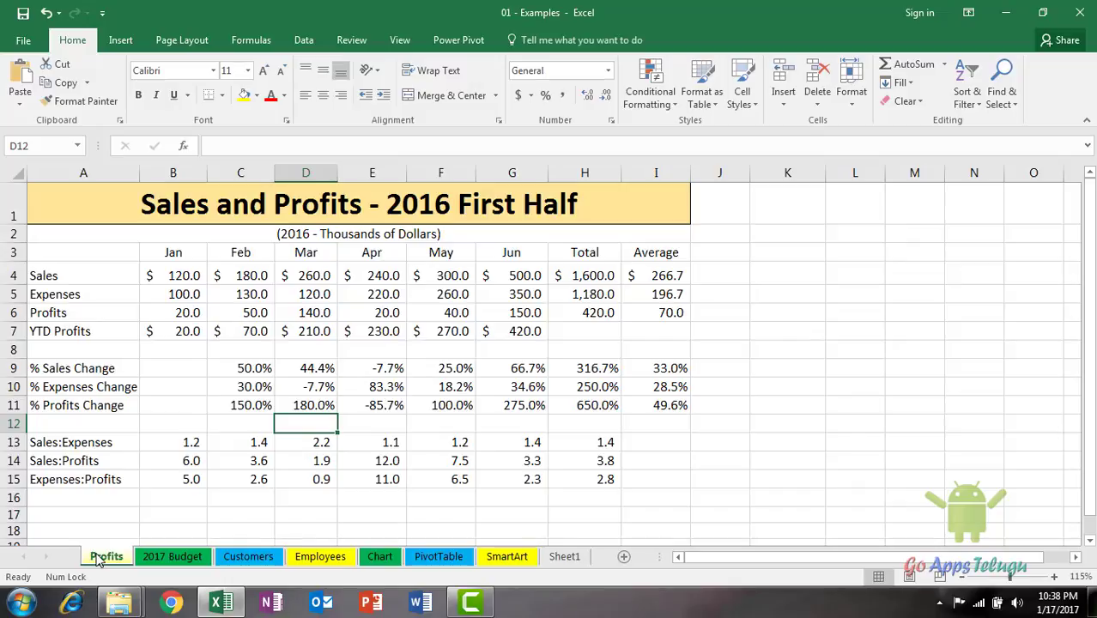
{"action": "left_click", "coordinate": [173, 556]}
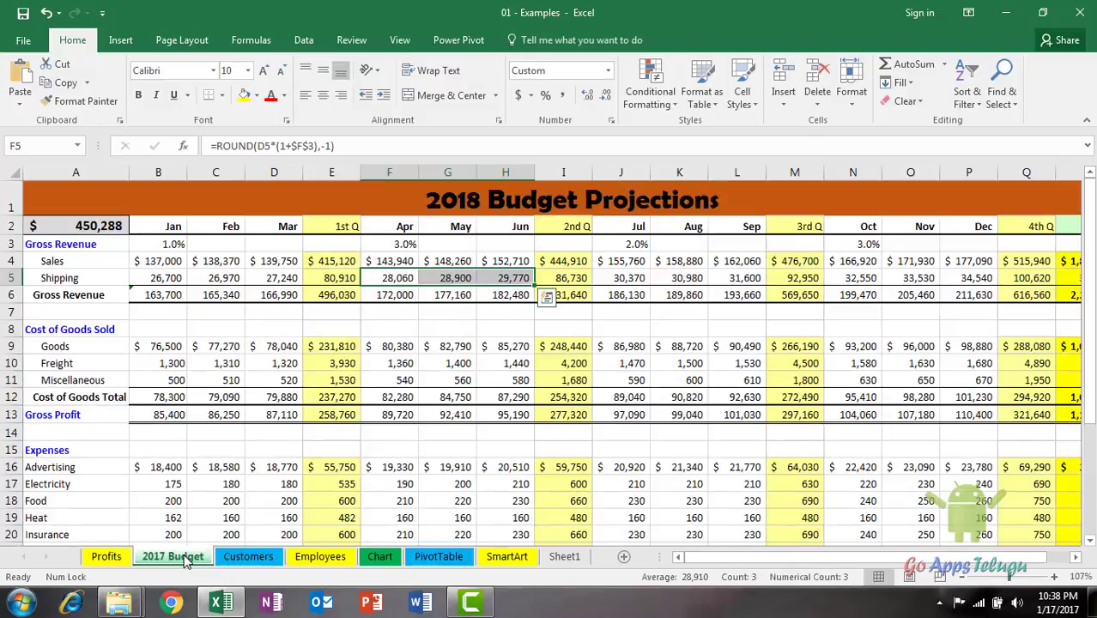
{"action": "left_click", "coordinate": [256, 556]}
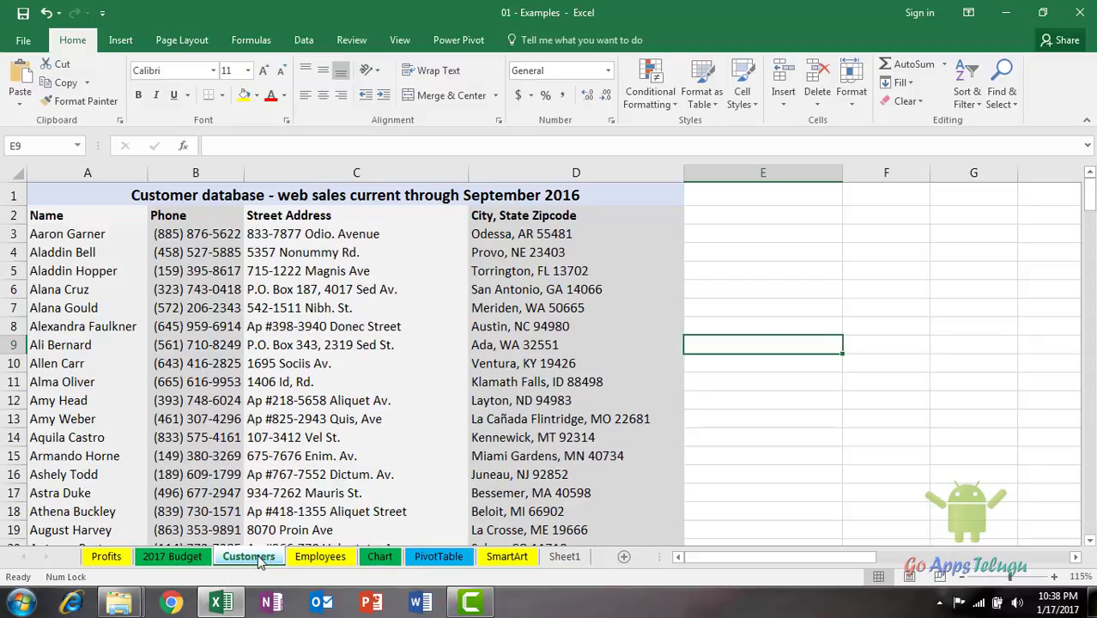
{"action": "key", "text": "ctrl+Page_Down"}
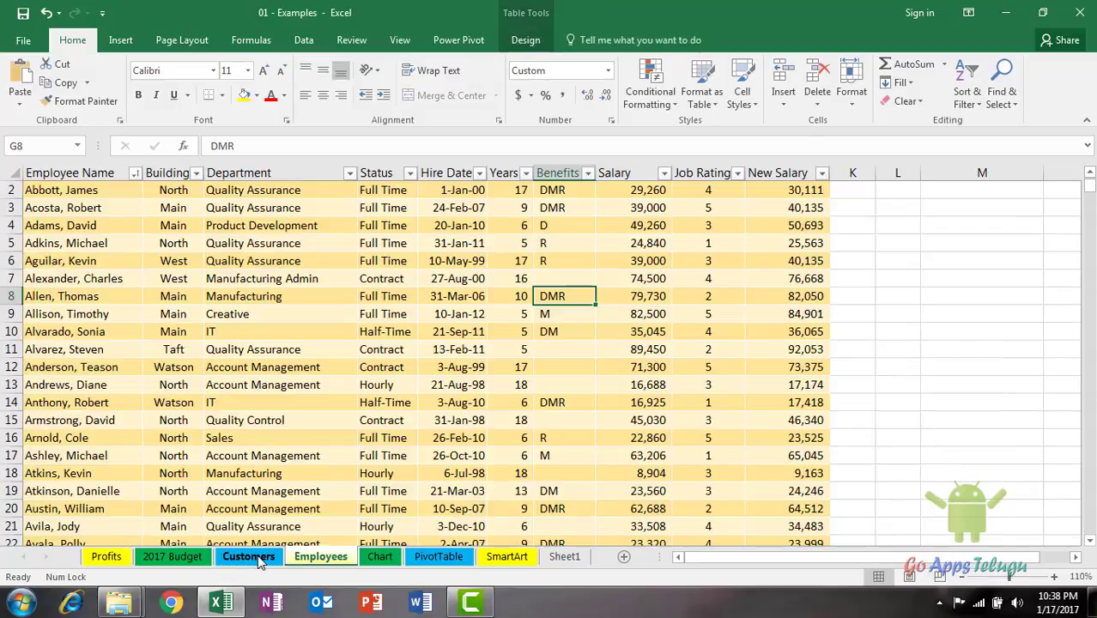
{"action": "key", "text": "ctrl+Page_Down"}
{"action": "key", "text": "ctrl+Page_Down"}
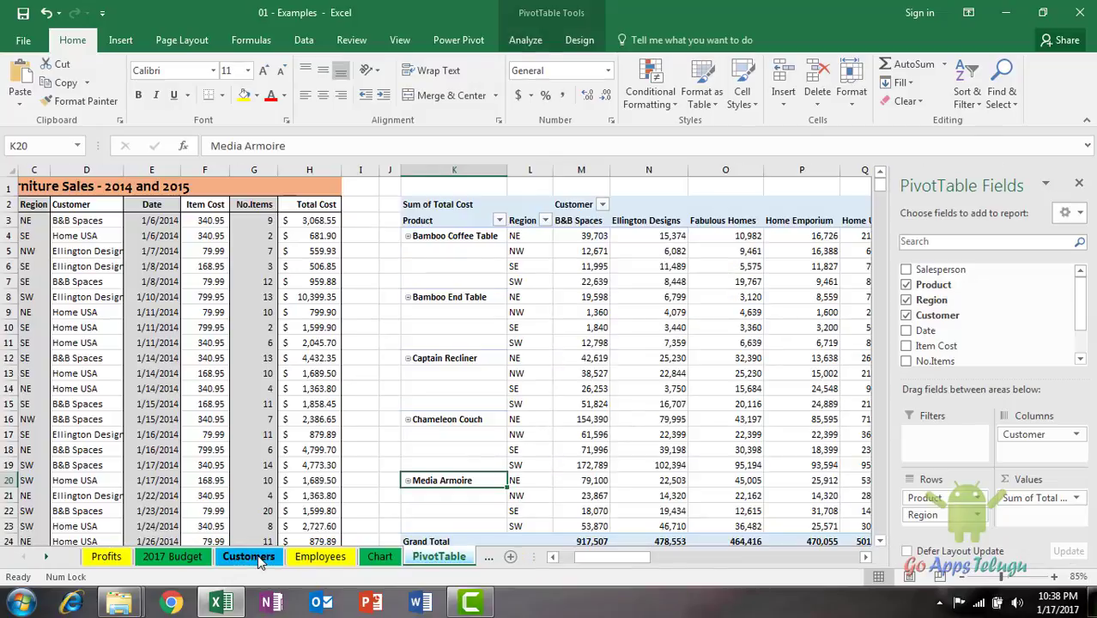
{"action": "key", "text": "ctrl+Page_Down"}
{"action": "key", "text": "ctrl+Page_Down"}
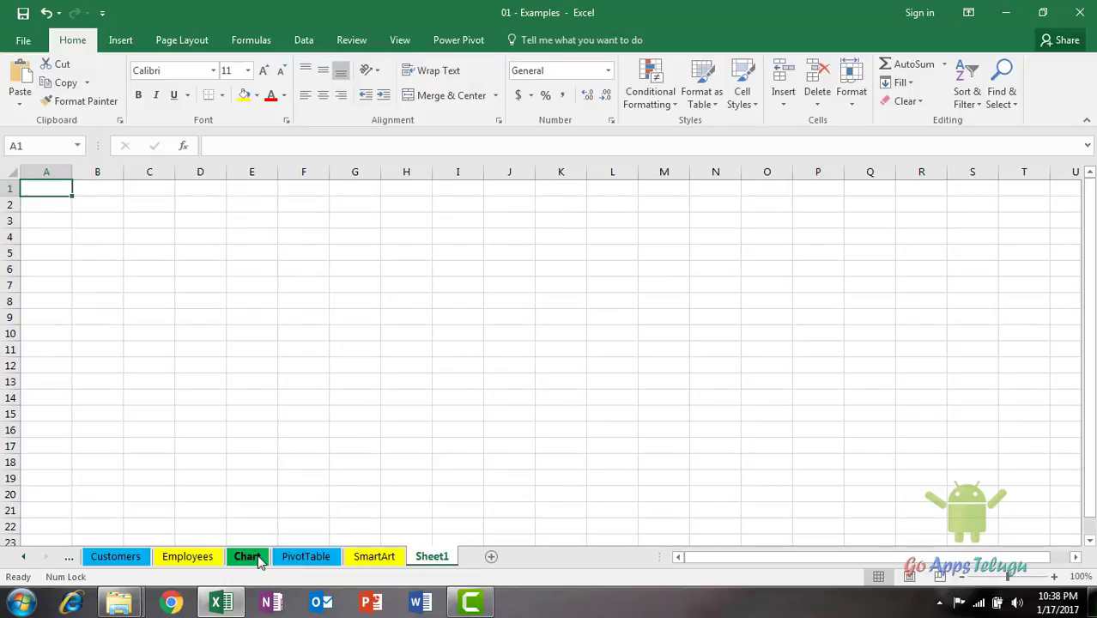
{"action": "key", "text": "ctrl+Page_Up"}
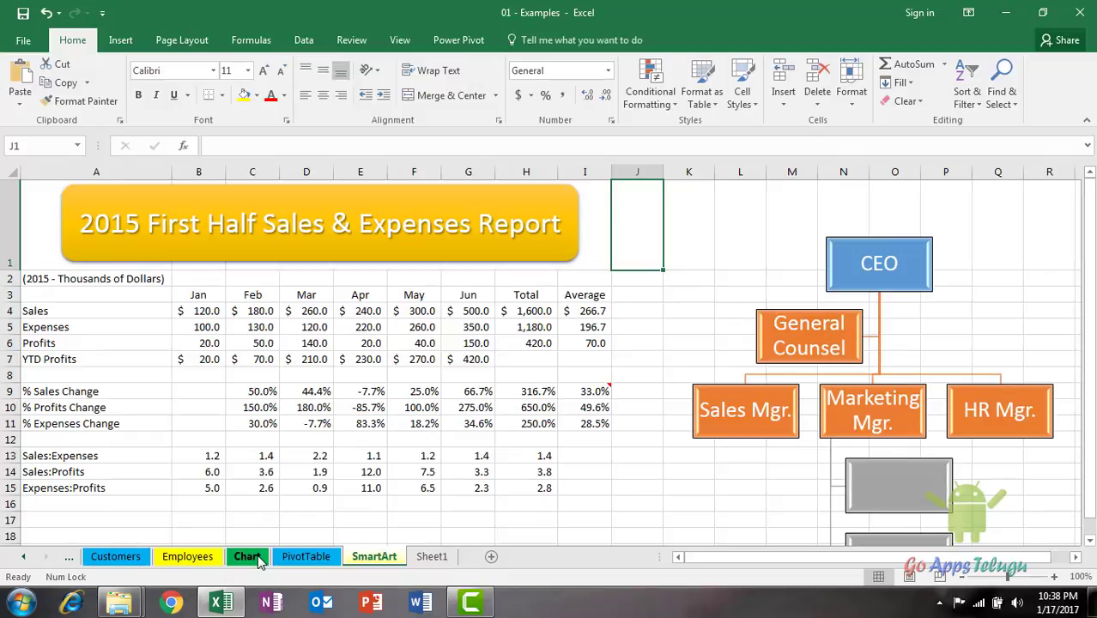
{"action": "key", "text": "ctrl+Page_Up"}
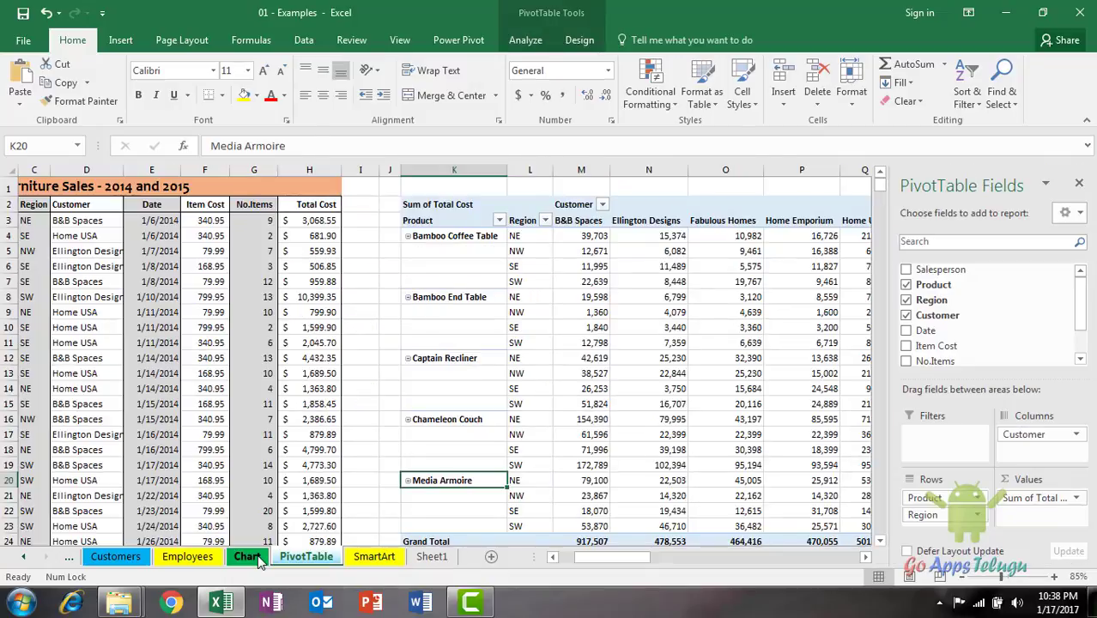
{"action": "key", "text": "ctrl+Page_Up"}
{"action": "key", "text": "ctrl+Page_Up"}
{"action": "key", "text": "ctrl+Page_Up"}
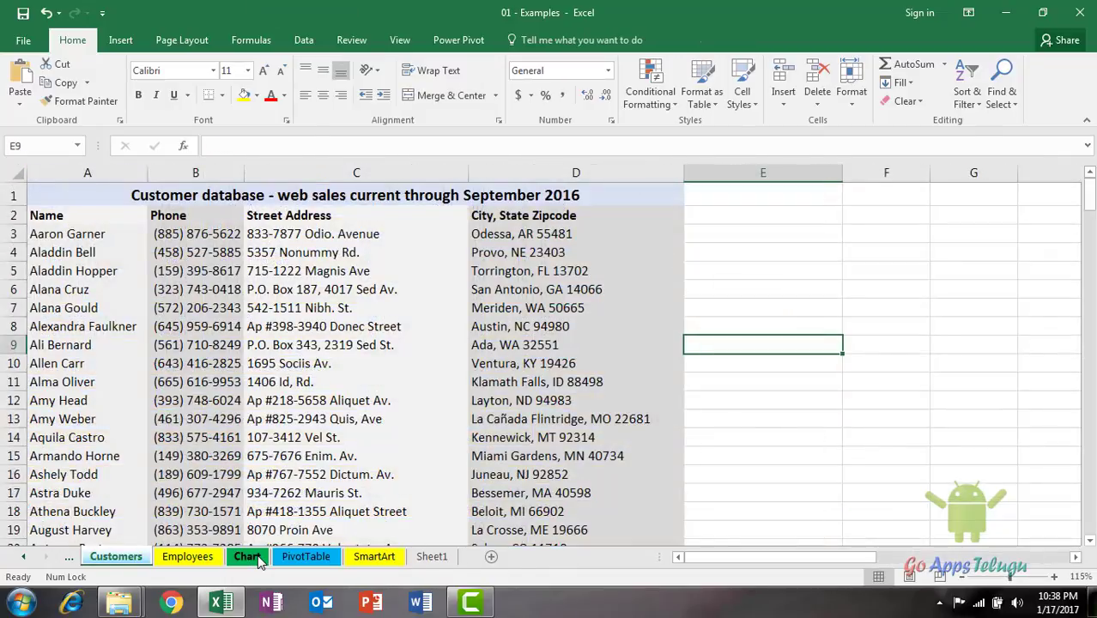
{"action": "key", "text": "ctrl+Page_Up"}
{"action": "key", "text": "ctrl+Page_Up"}
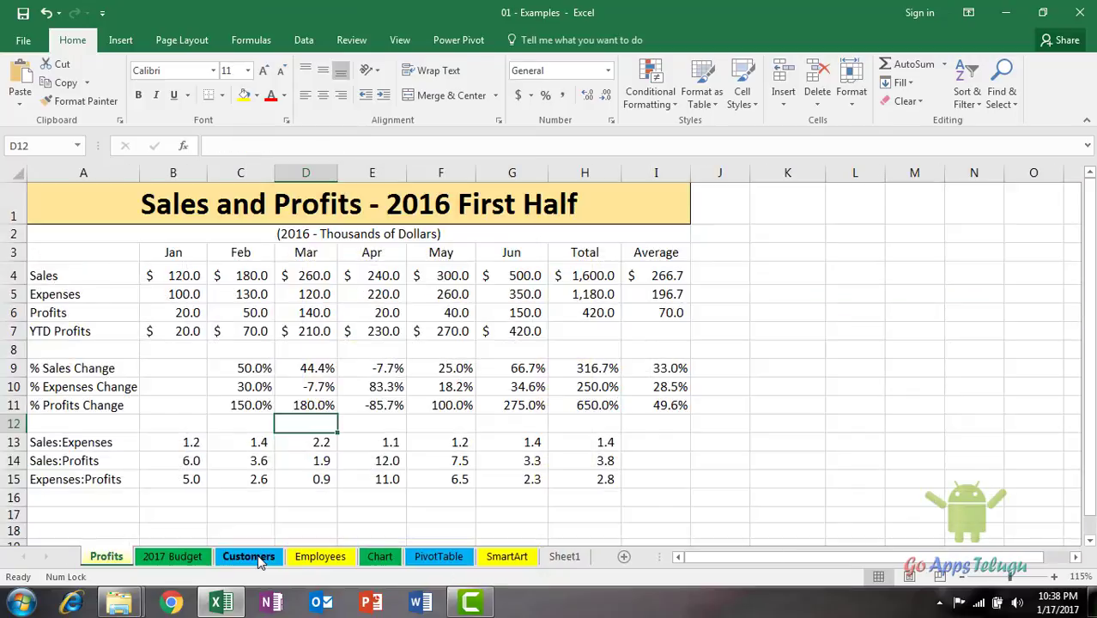
Start another Excel window and create the blank workbook Book4.
{"action": "key", "text": "super+r"}
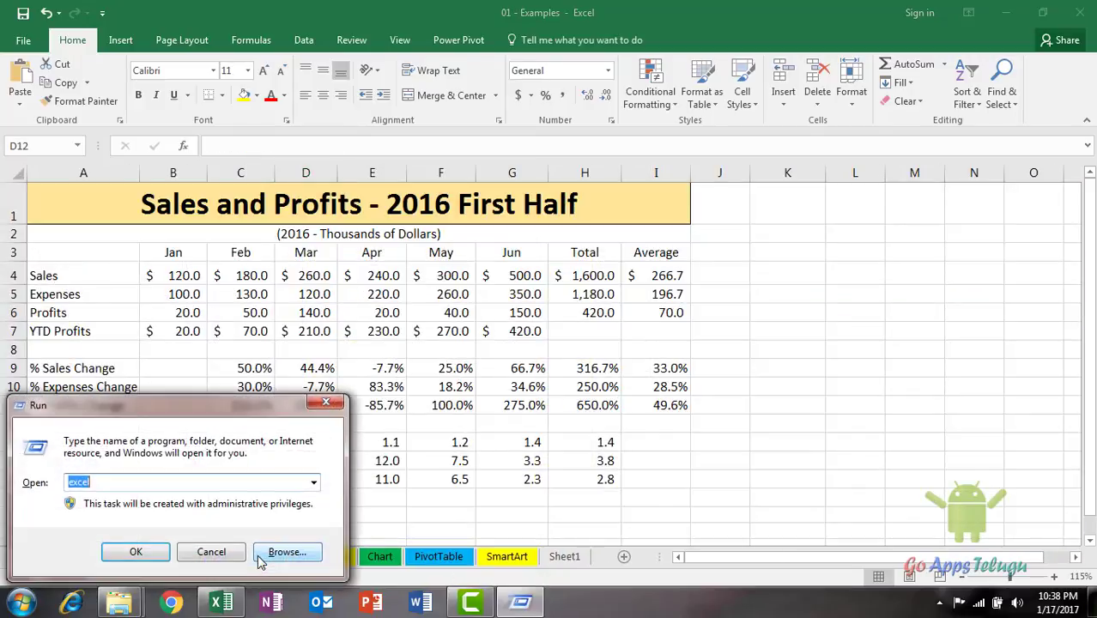
{"action": "key", "text": "Escape"}
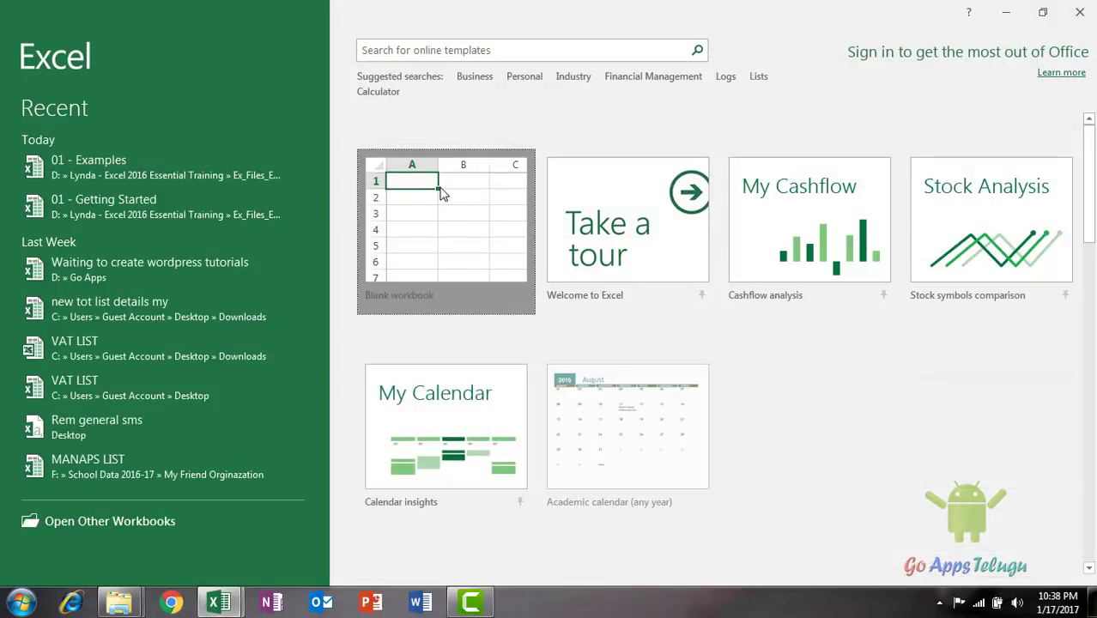
{"action": "left_click", "coordinate": [440, 189]}
{"action": "left_click", "coordinate": [440, 191]}
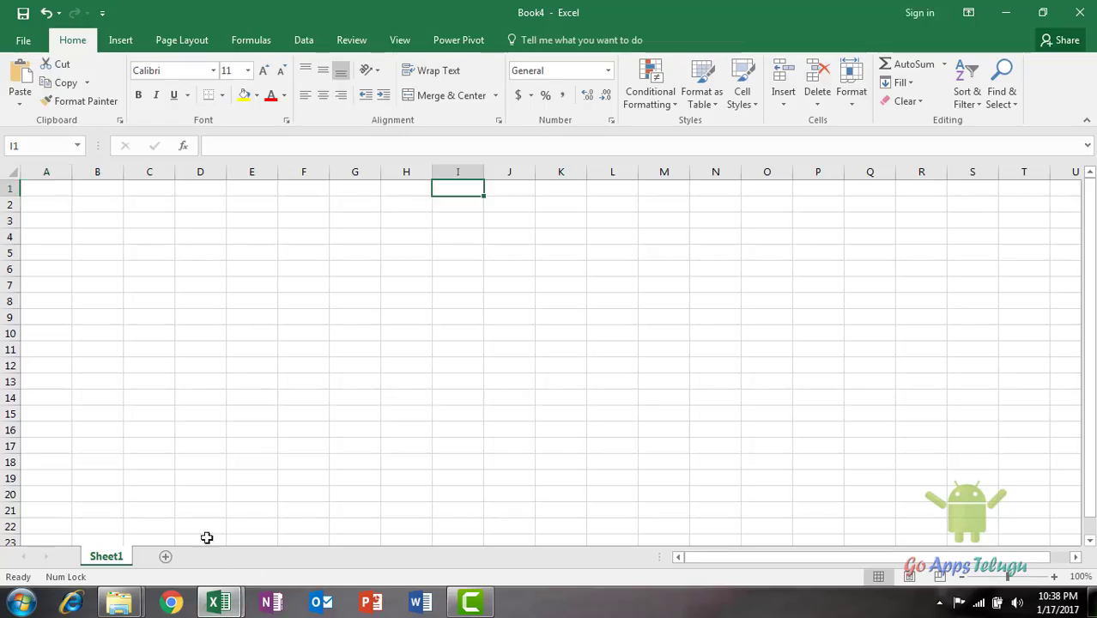
Use View > Switch Windows to jump to 01 - Examples, then to Book4.
{"action": "left_click", "coordinate": [399, 40]}
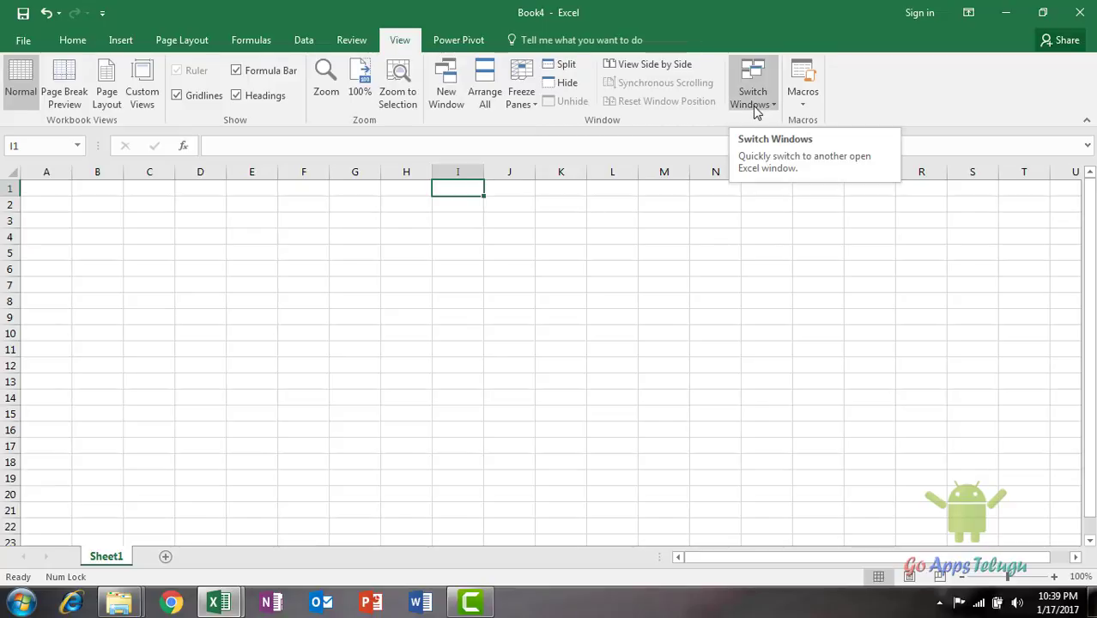
{"action": "left_click", "coordinate": [758, 104]}
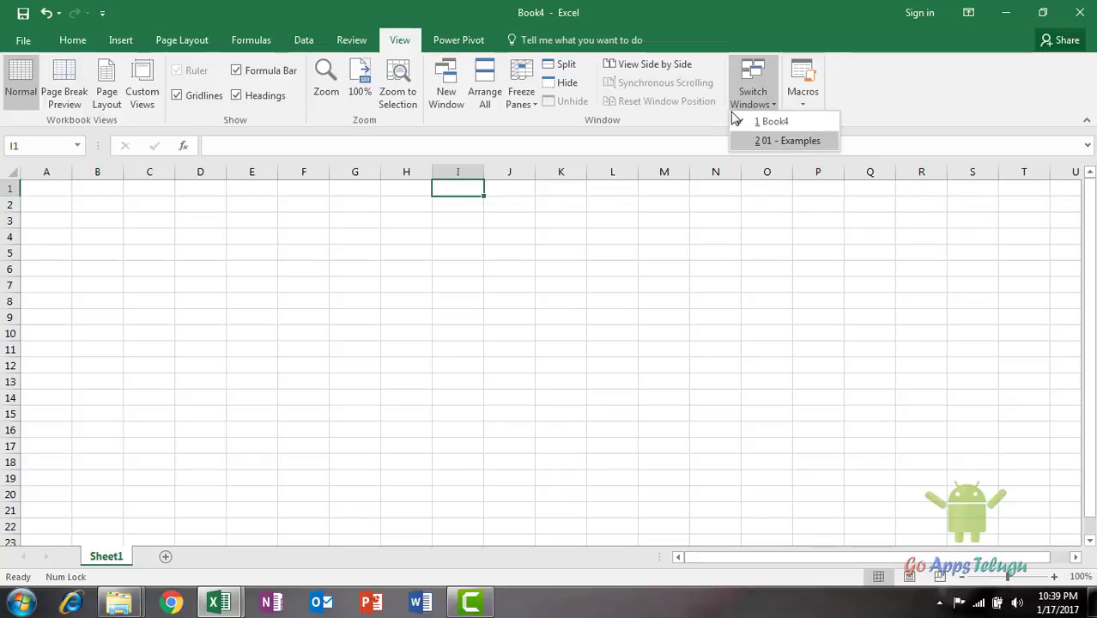
{"action": "left_click", "coordinate": [763, 142]}
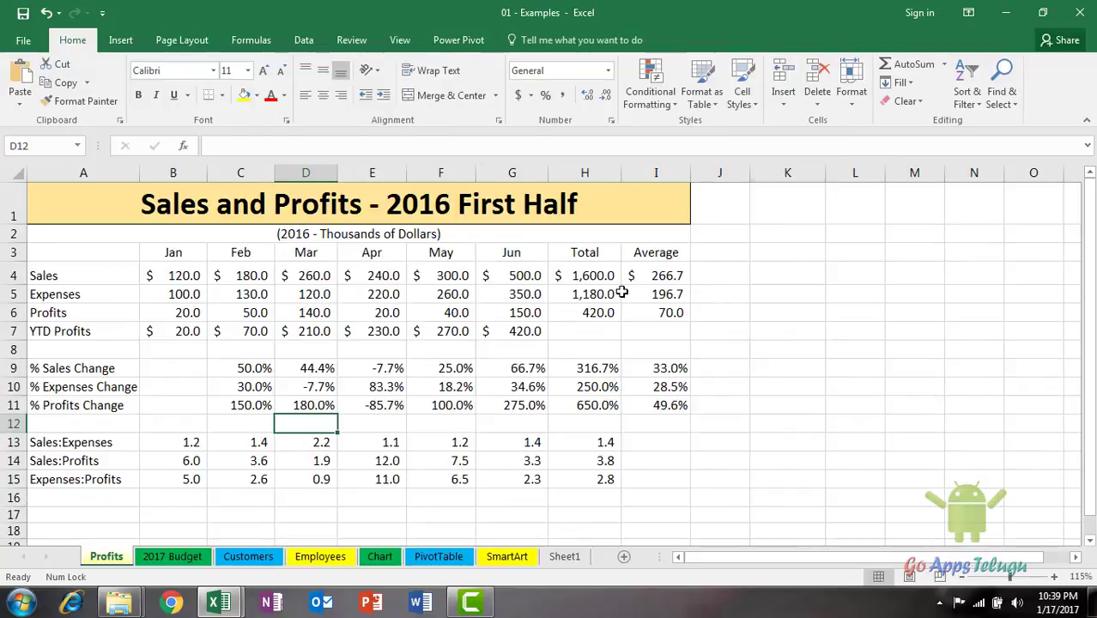
{"action": "left_click", "coordinate": [399, 40]}
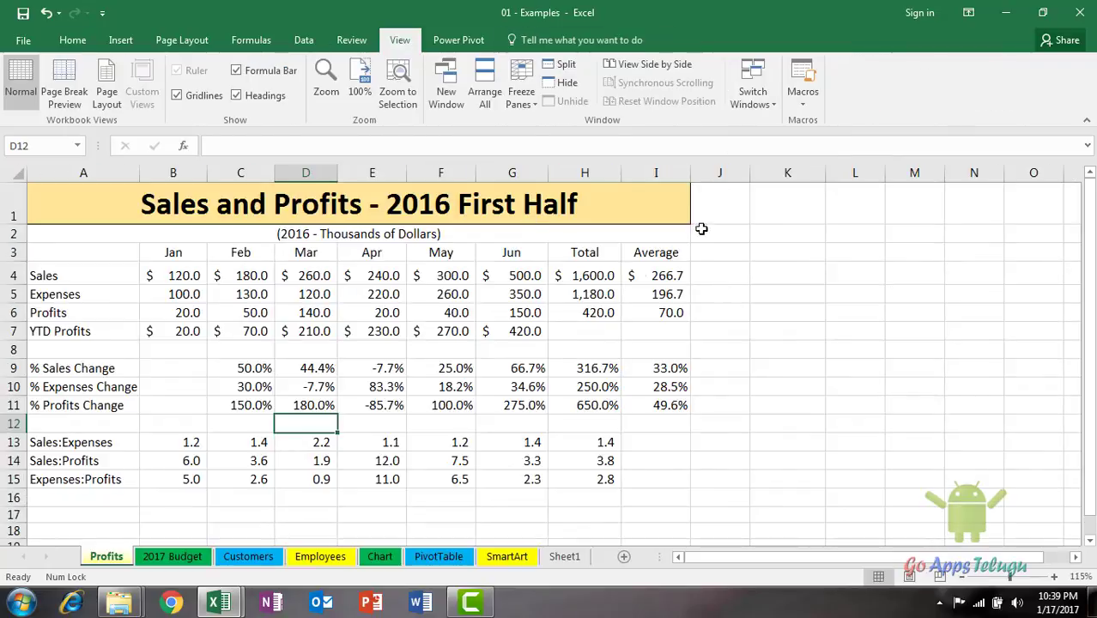
{"action": "left_click", "coordinate": [754, 98]}
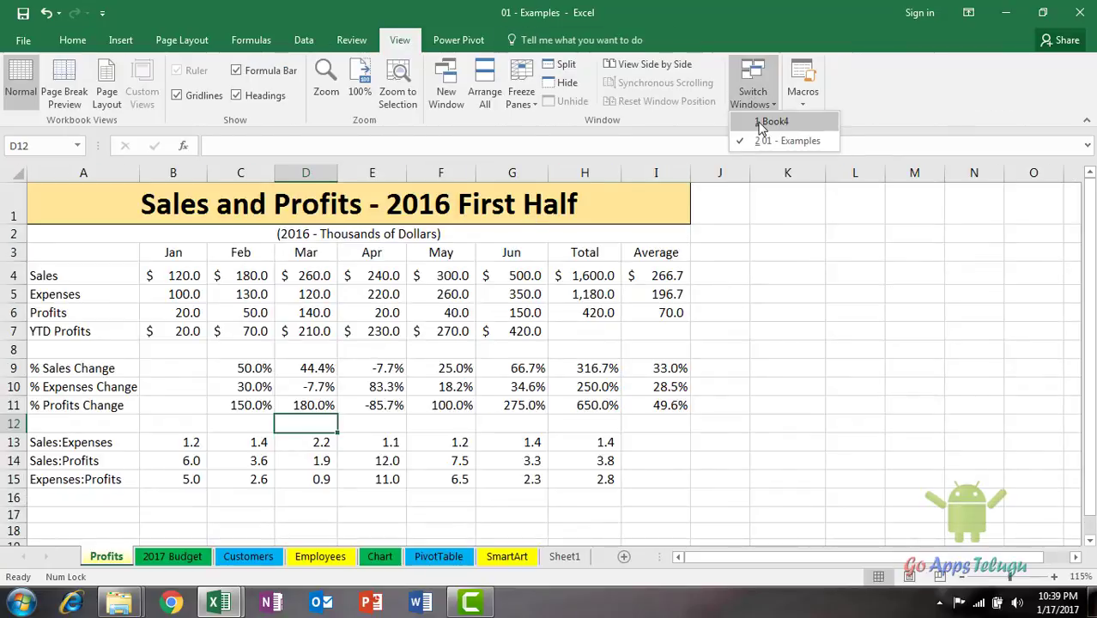
{"action": "left_click", "coordinate": [761, 125]}
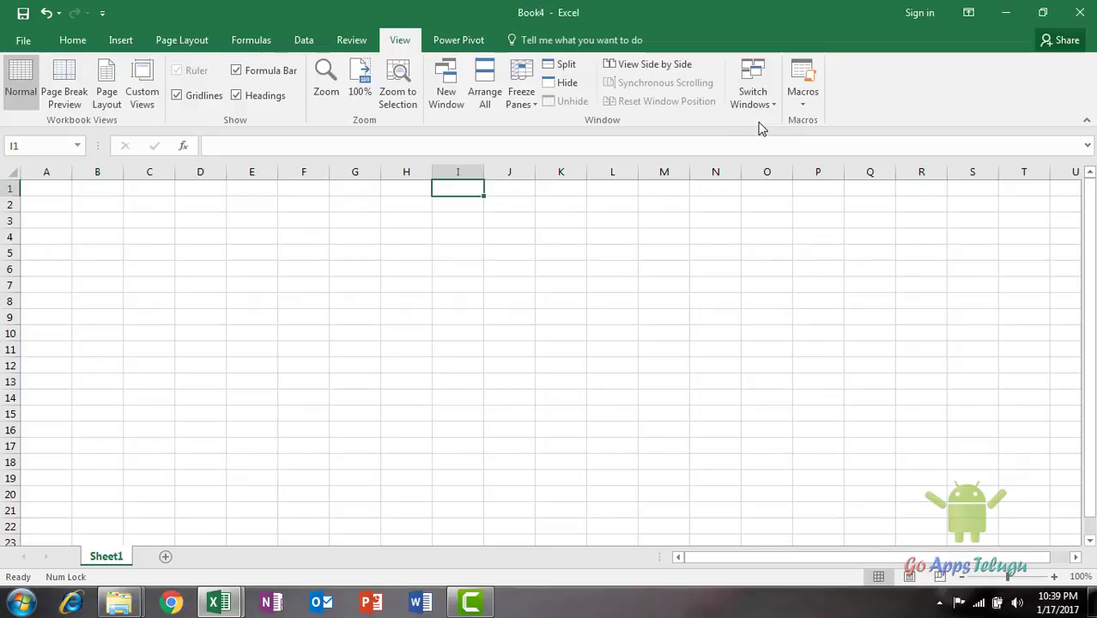
Return to the 01 - Examples workbook's Profits sheet.
{"action": "left_click", "coordinate": [754, 103]}
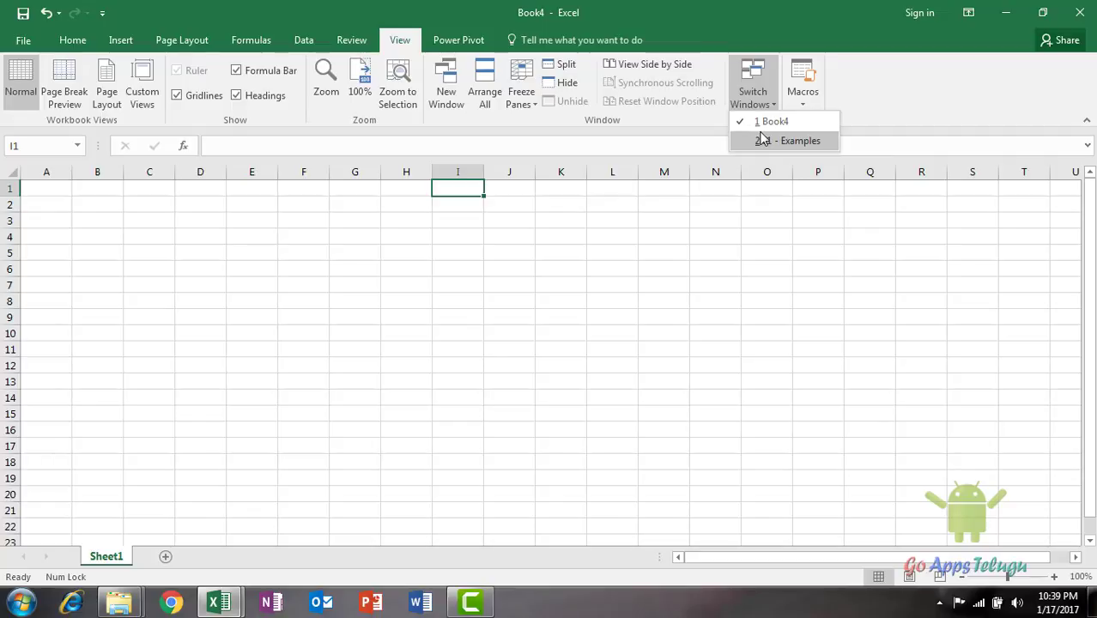
{"action": "left_click", "coordinate": [220, 603]}
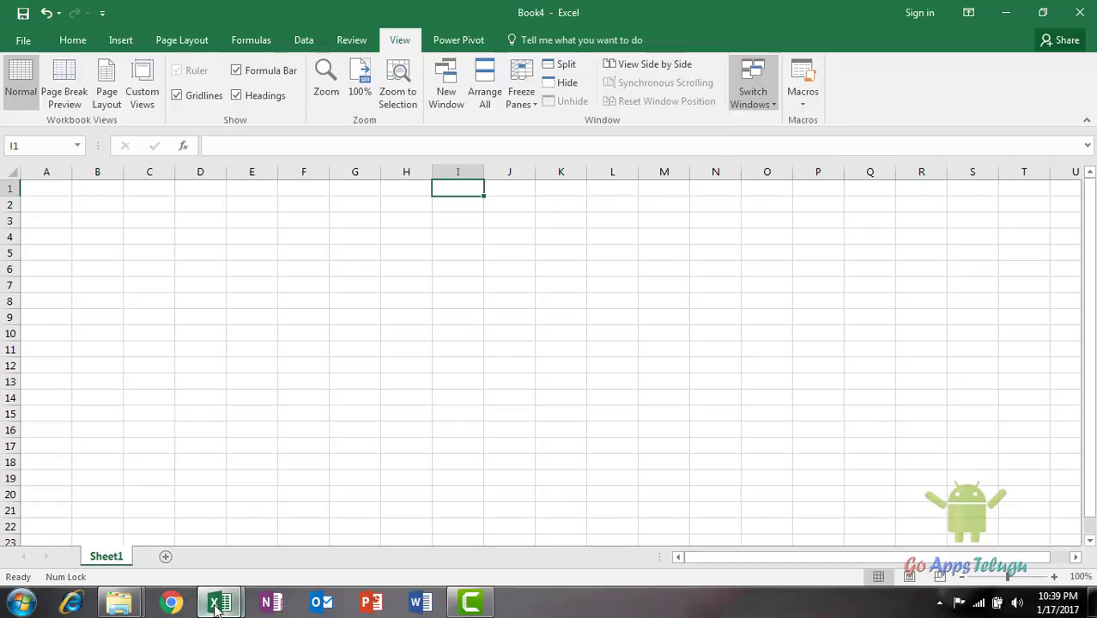
{"action": "left_click", "coordinate": [187, 537]}
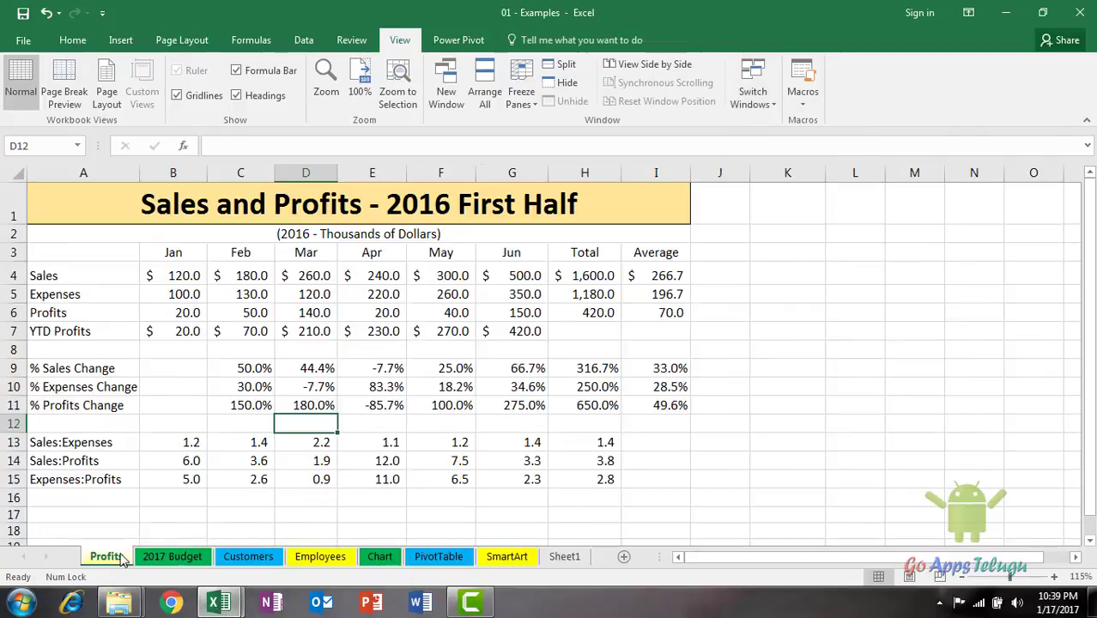